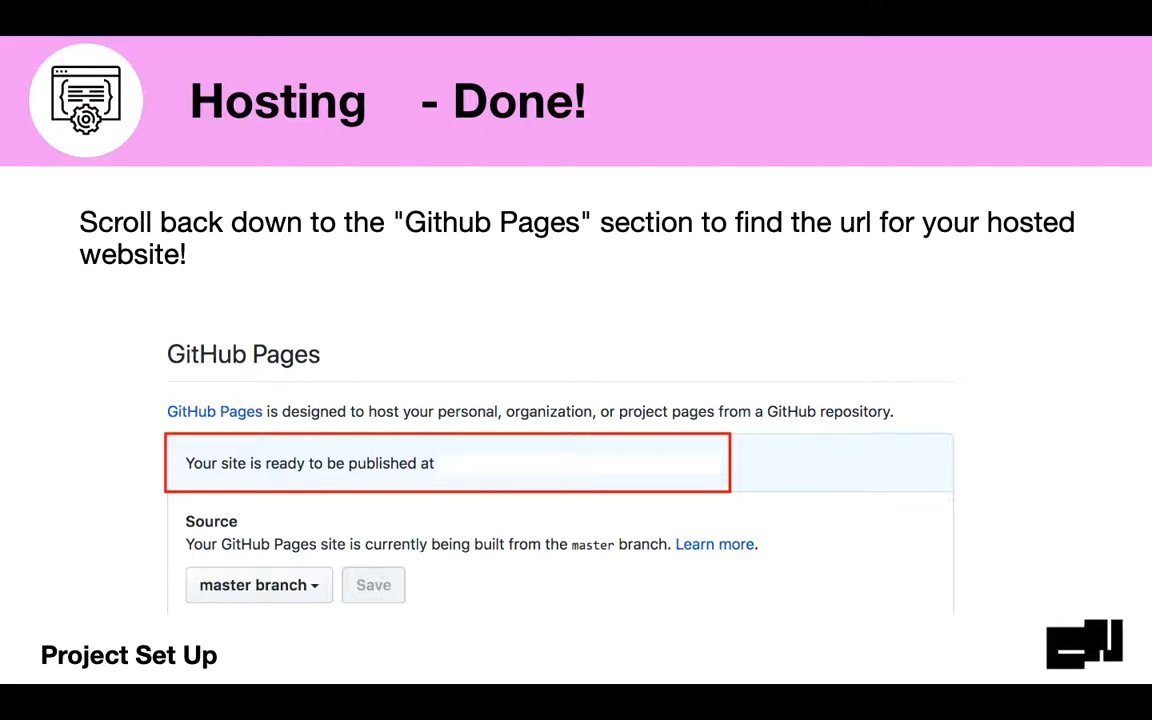
Advance the slideshow to the "Check out your README.md" slide and exit the presentation.
{"action": "key", "text": "Right"}
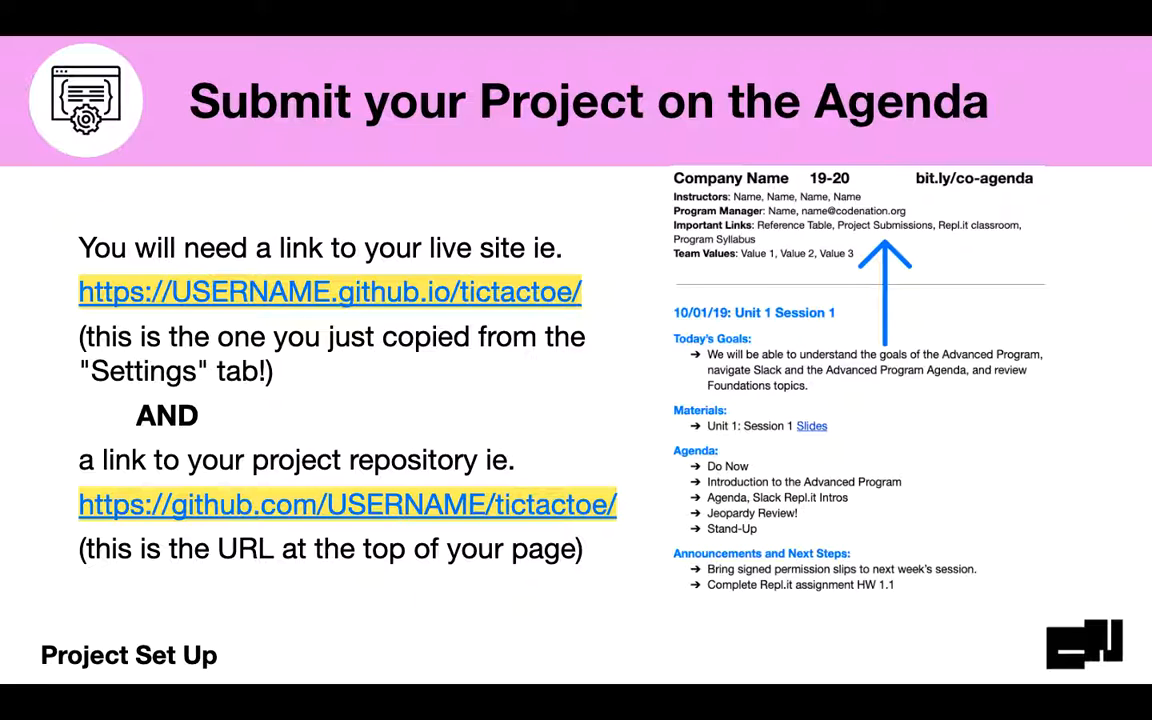
{"action": "key", "text": "Right"}
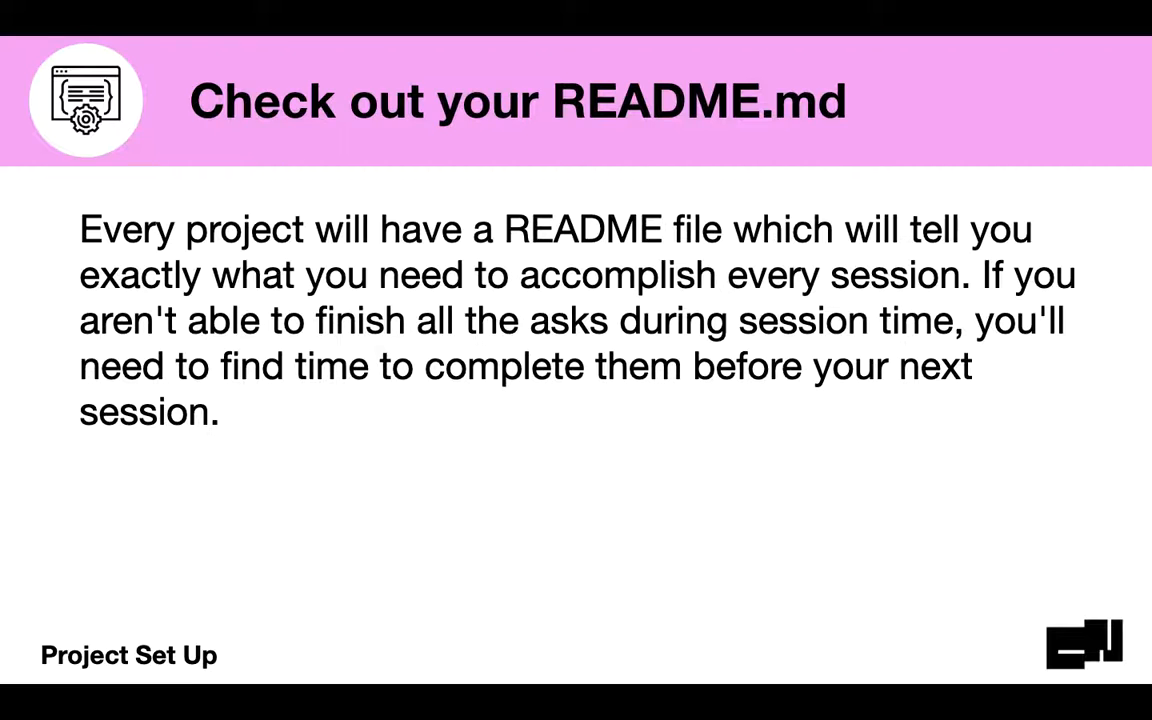
{"action": "key", "text": "Escape"}
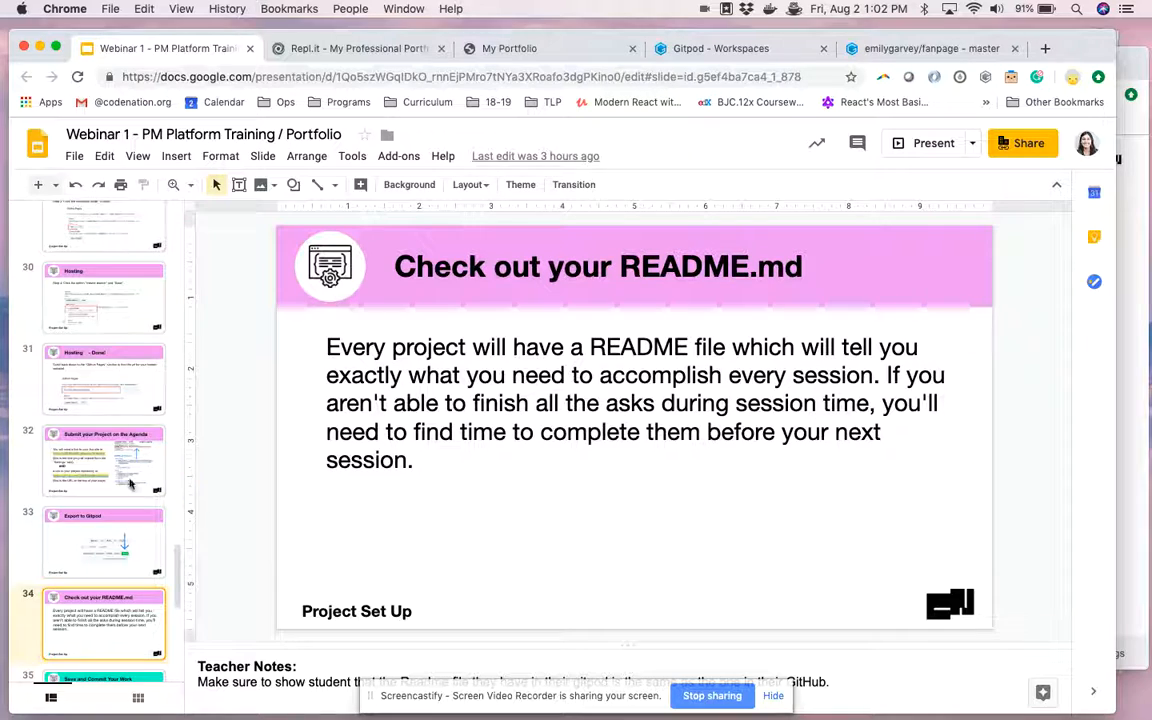
Go to the "Fork the Starter Code" slide and open its Starter Code link.
{"action": "scroll", "coordinate": [130, 484], "scroll_direction": "up", "scroll_amount": 10}
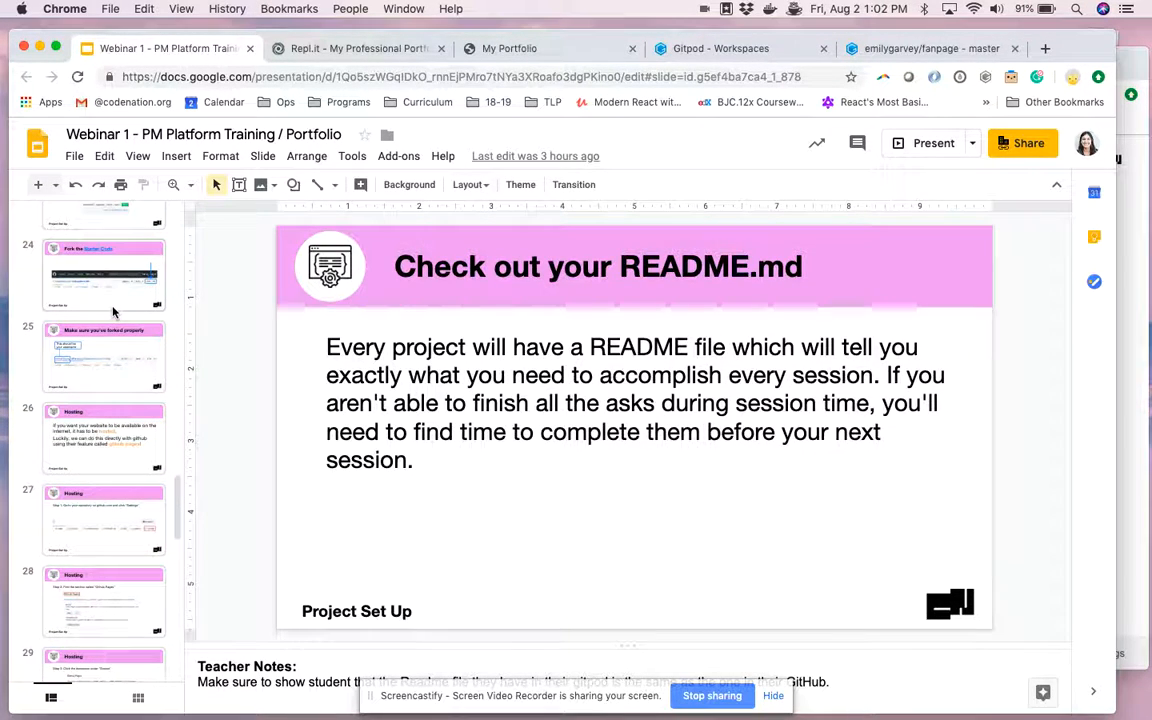
{"action": "left_click", "coordinate": [113, 275]}
{"action": "left_click", "coordinate": [578, 270]}
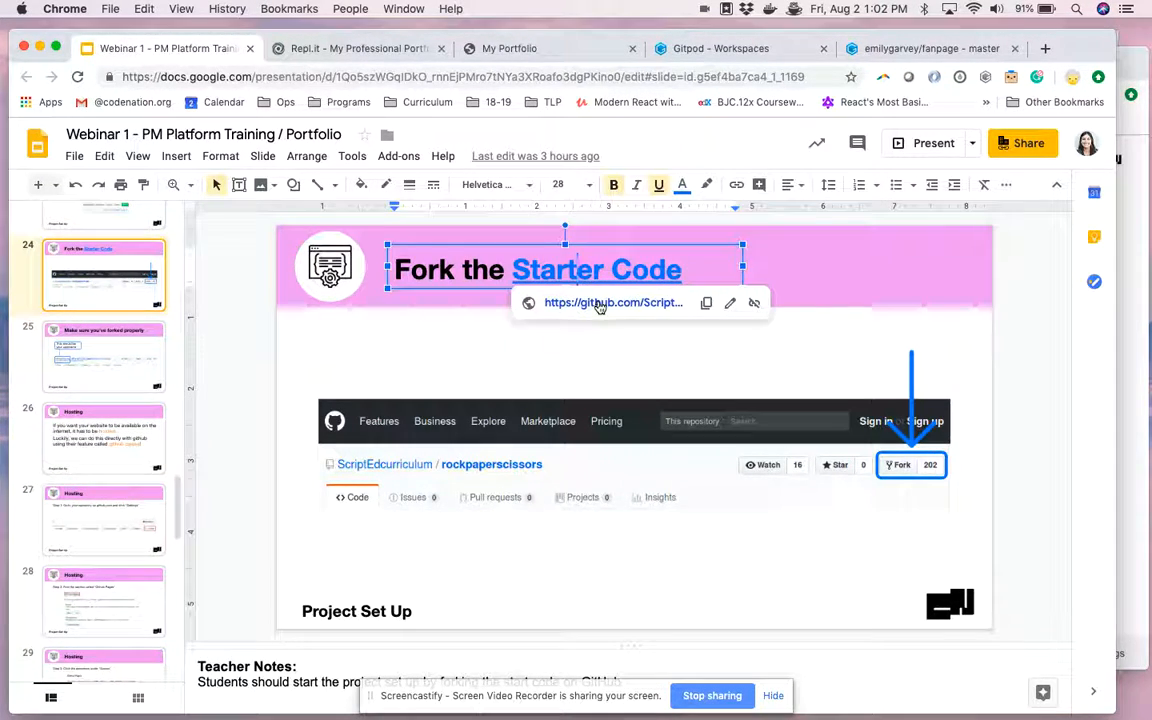
{"action": "left_click", "coordinate": [599, 303]}
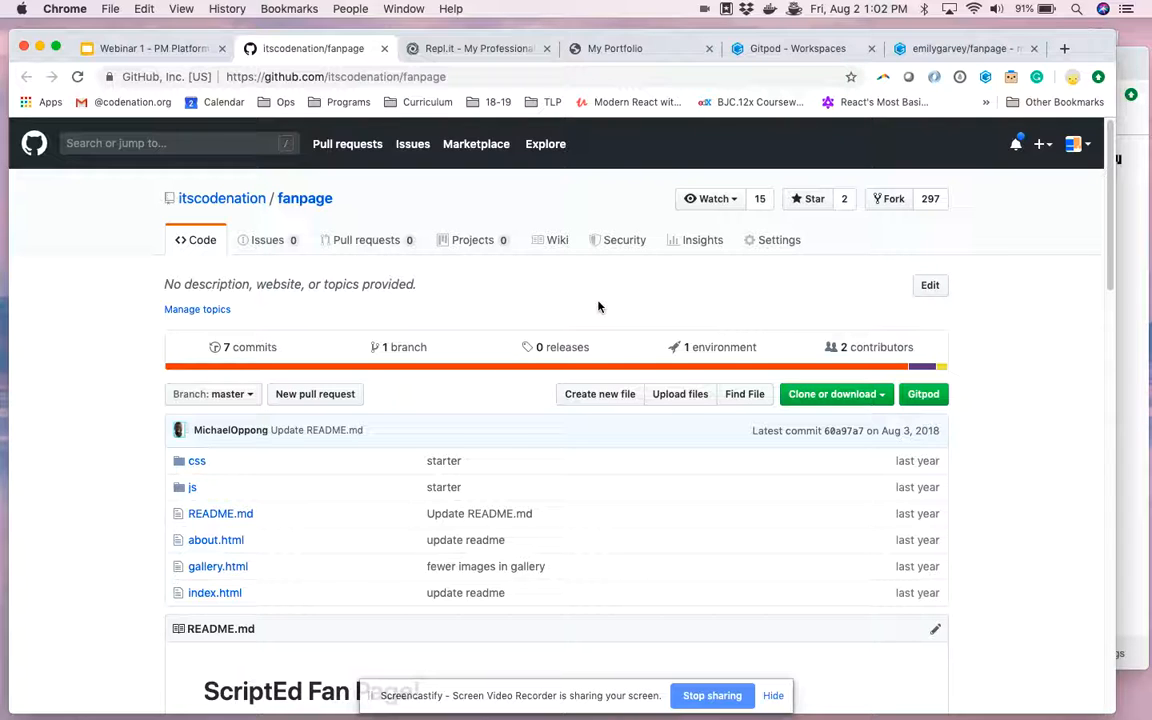
Try to fork the itscodenation/fanpage repository and open the account's existing fork.
{"action": "mouse_move", "coordinate": [237, 203]}
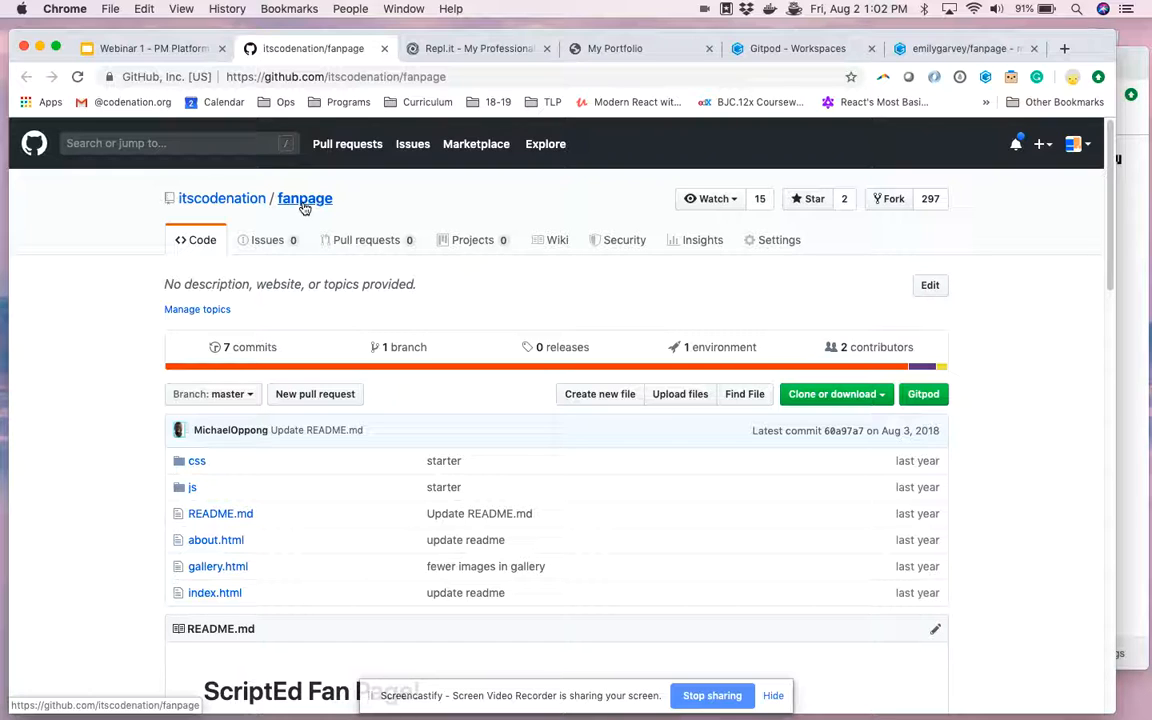
{"action": "left_click", "coordinate": [897, 201]}
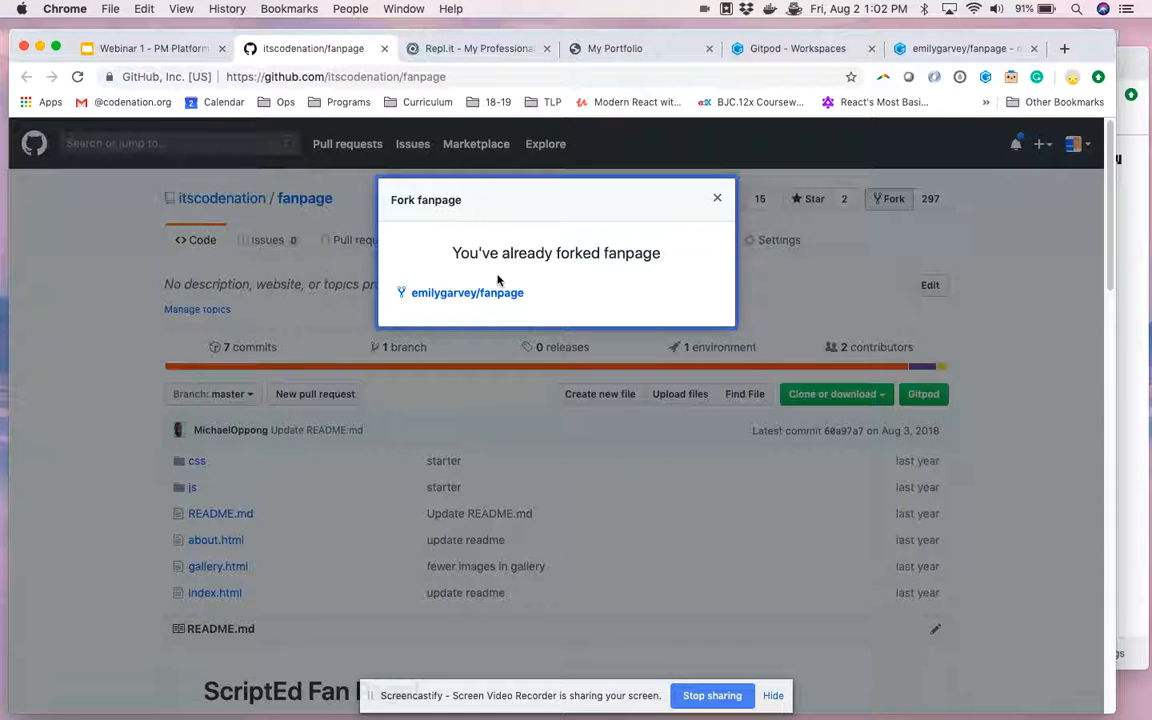
{"action": "left_click", "coordinate": [483, 298]}
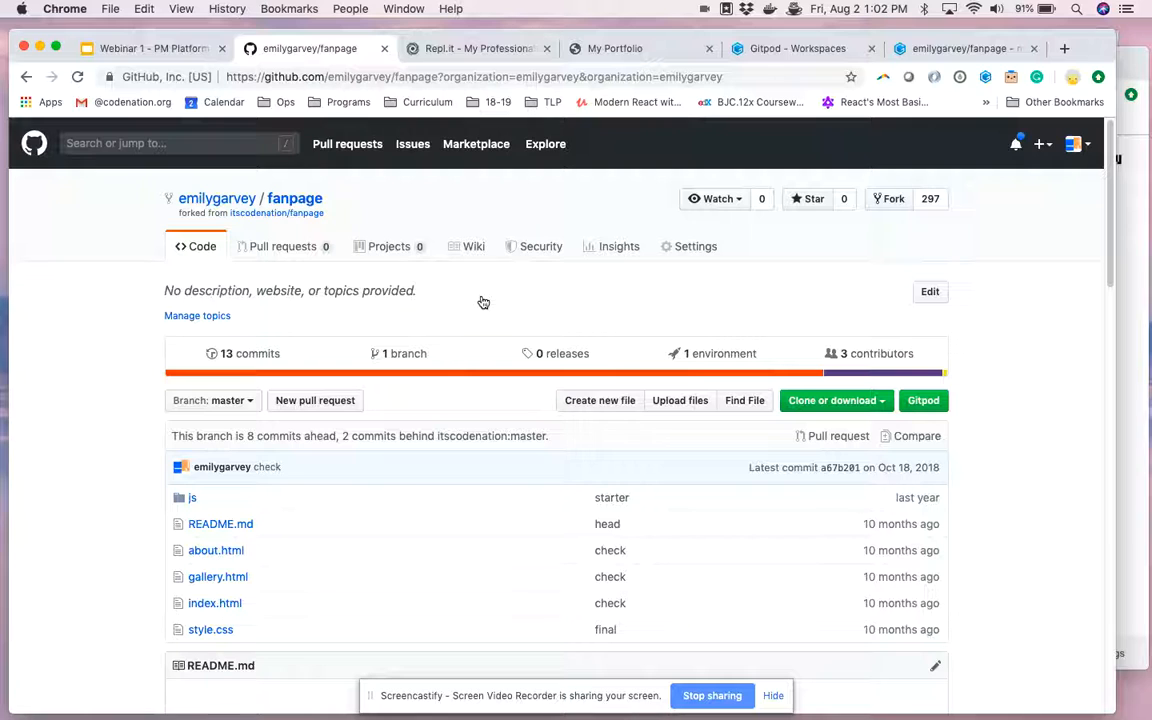
Open the forked fanpage repository's settings and locate the GitHub Pages section.
{"action": "mouse_move", "coordinate": [200, 199]}
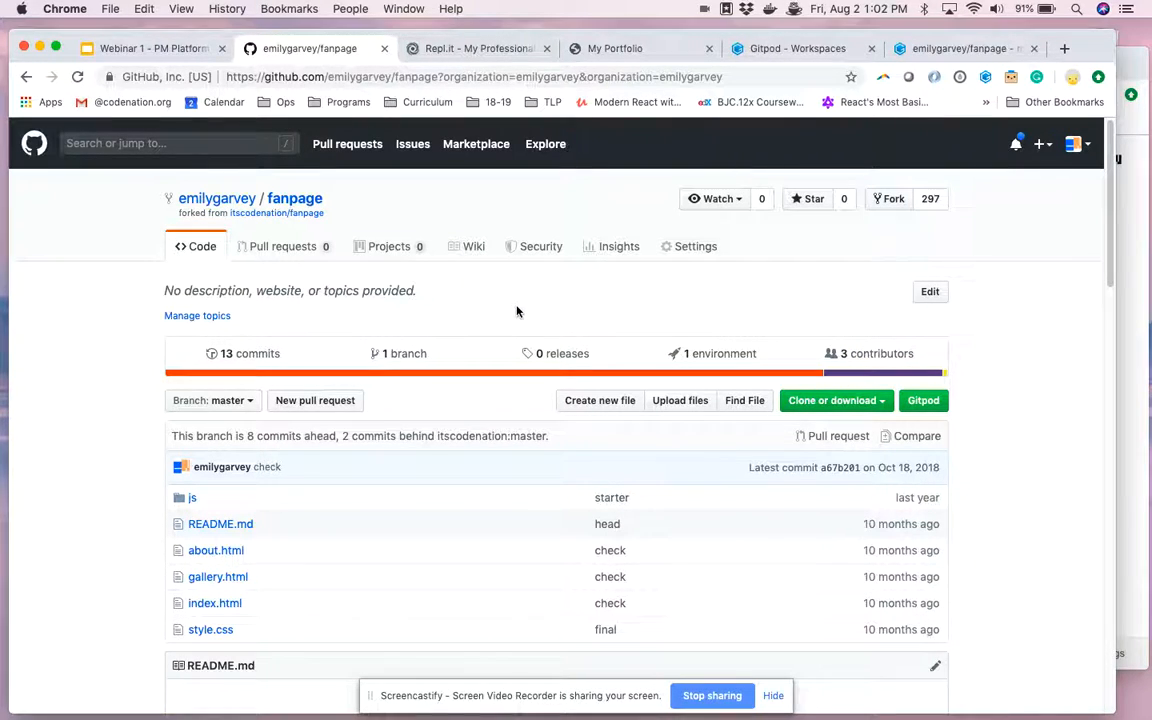
{"action": "left_click", "coordinate": [693, 253]}
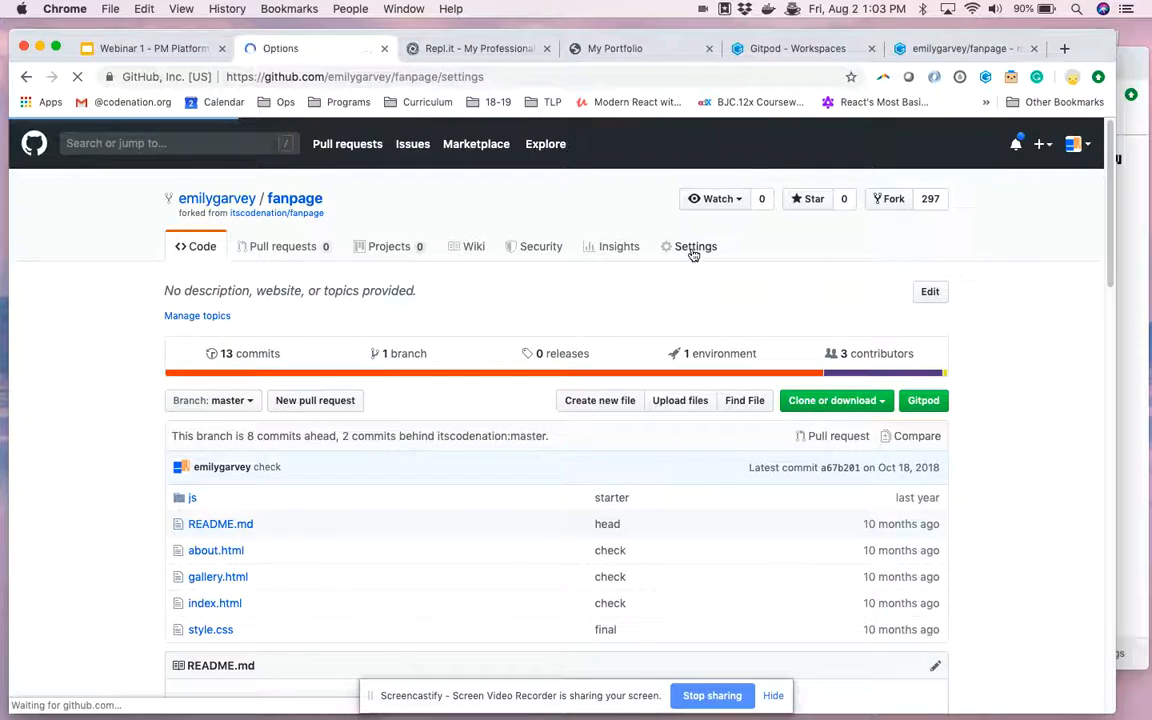
{"action": "scroll", "coordinate": [693, 255], "scroll_direction": "down", "scroll_amount": 20}
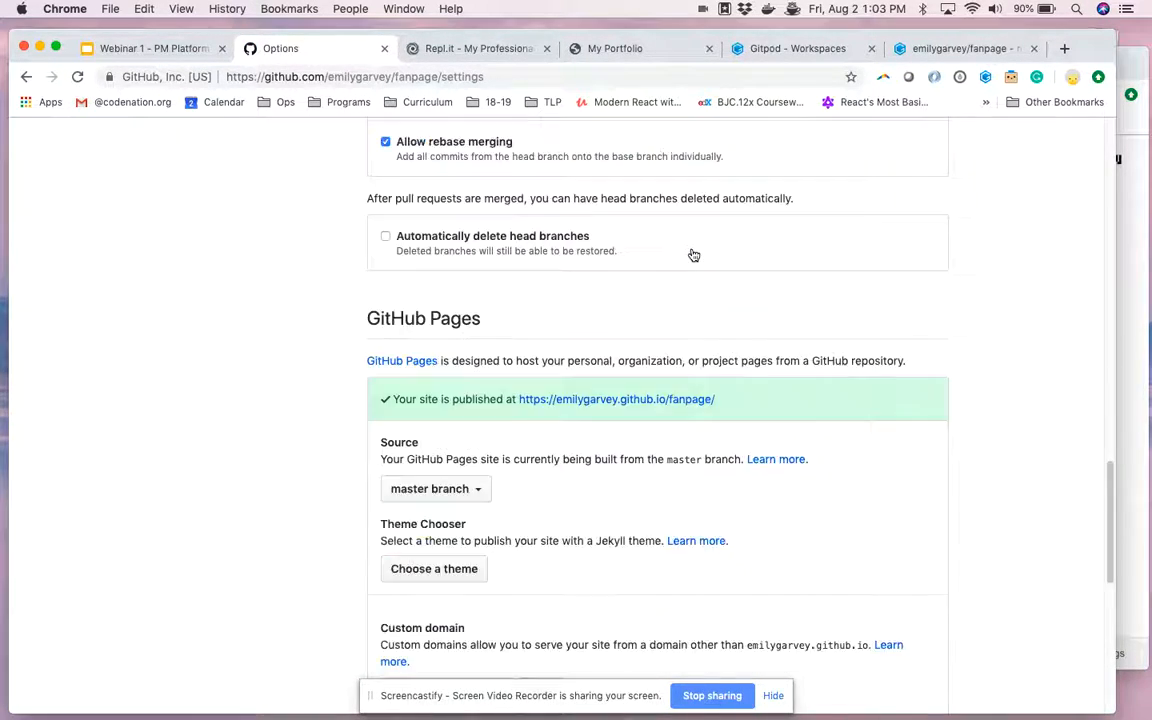
{"action": "scroll", "coordinate": [694, 255], "scroll_direction": "up", "scroll_amount": 9}
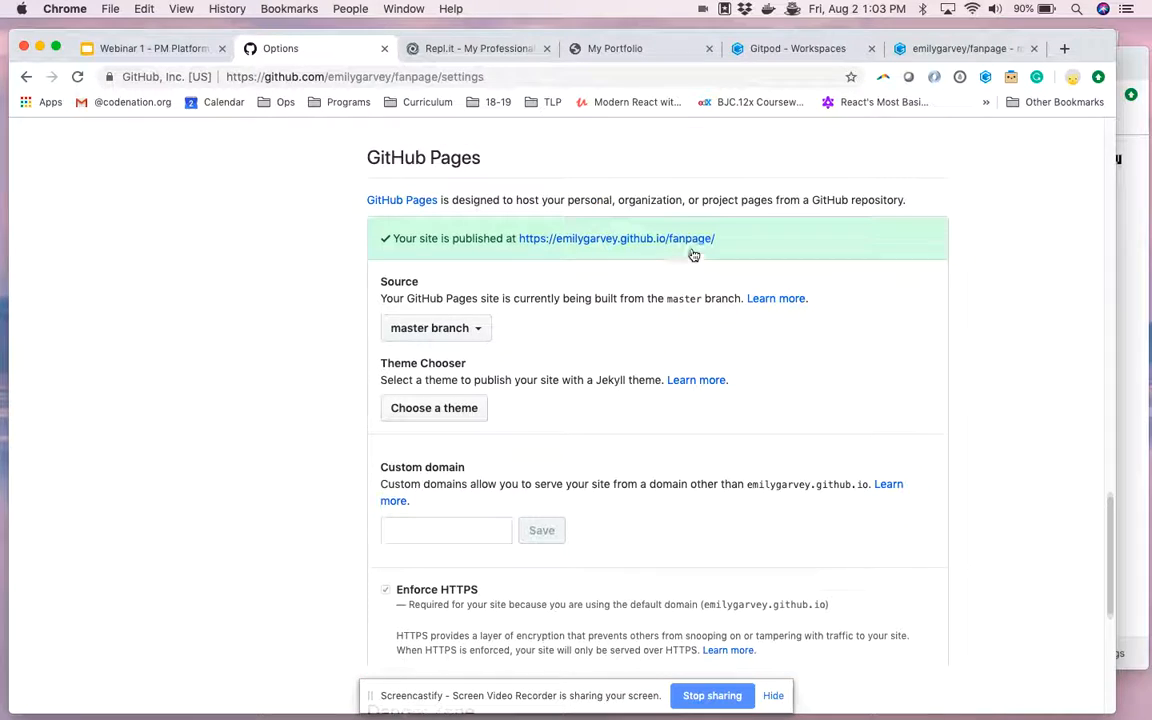
{"action": "scroll", "coordinate": [487, 395], "scroll_direction": "down", "scroll_amount": 2}
{"action": "scroll", "coordinate": [486, 393], "scroll_direction": "up", "scroll_amount": 4}
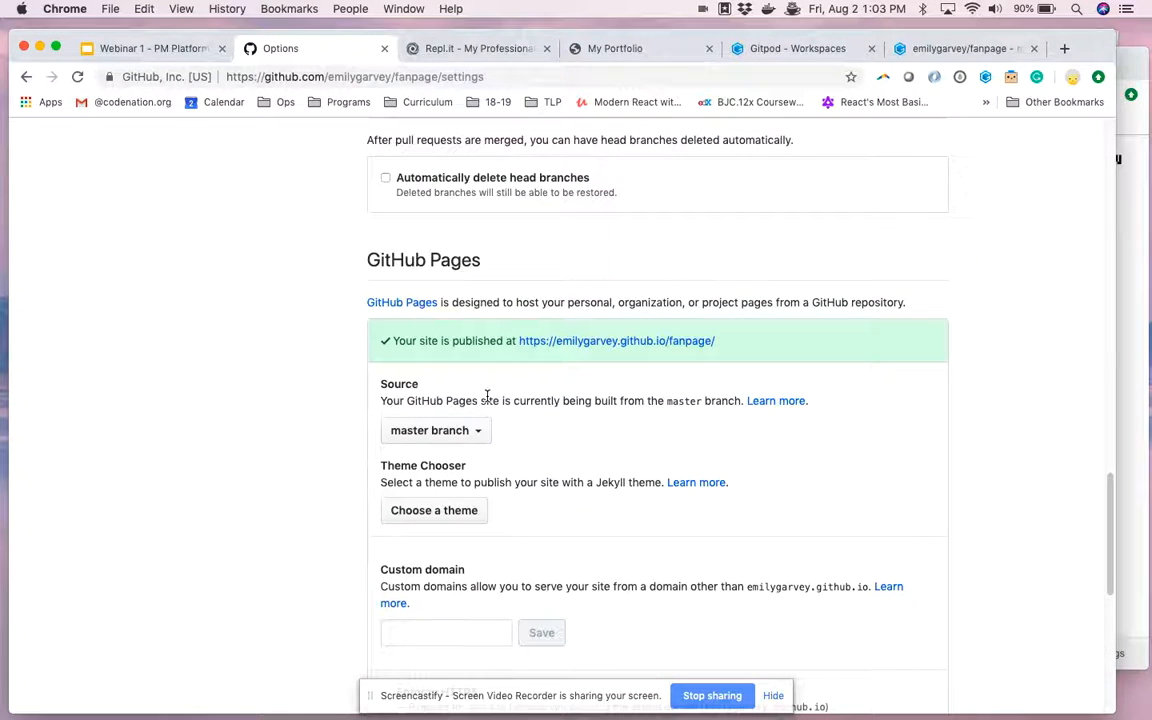
{"action": "scroll", "coordinate": [470, 402], "scroll_direction": "down", "scroll_amount": 1}
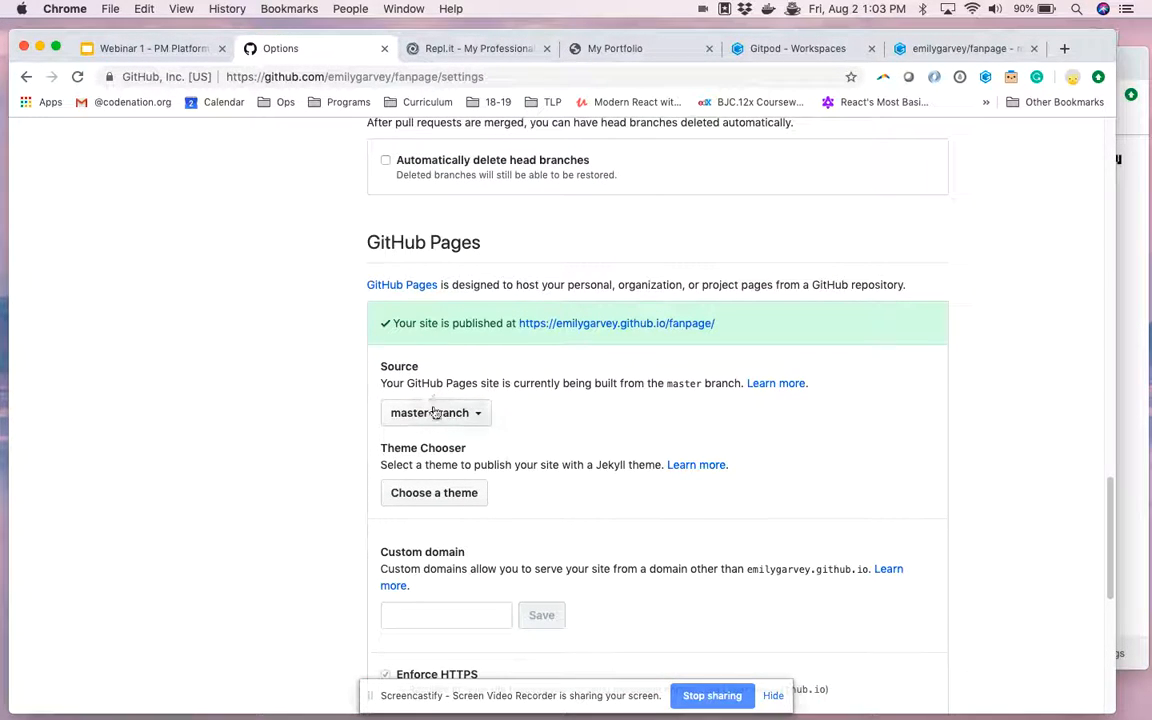
View the GitHub Pages source options without changing them, and select the published site's URL.
{"action": "left_click", "coordinate": [434, 414]}
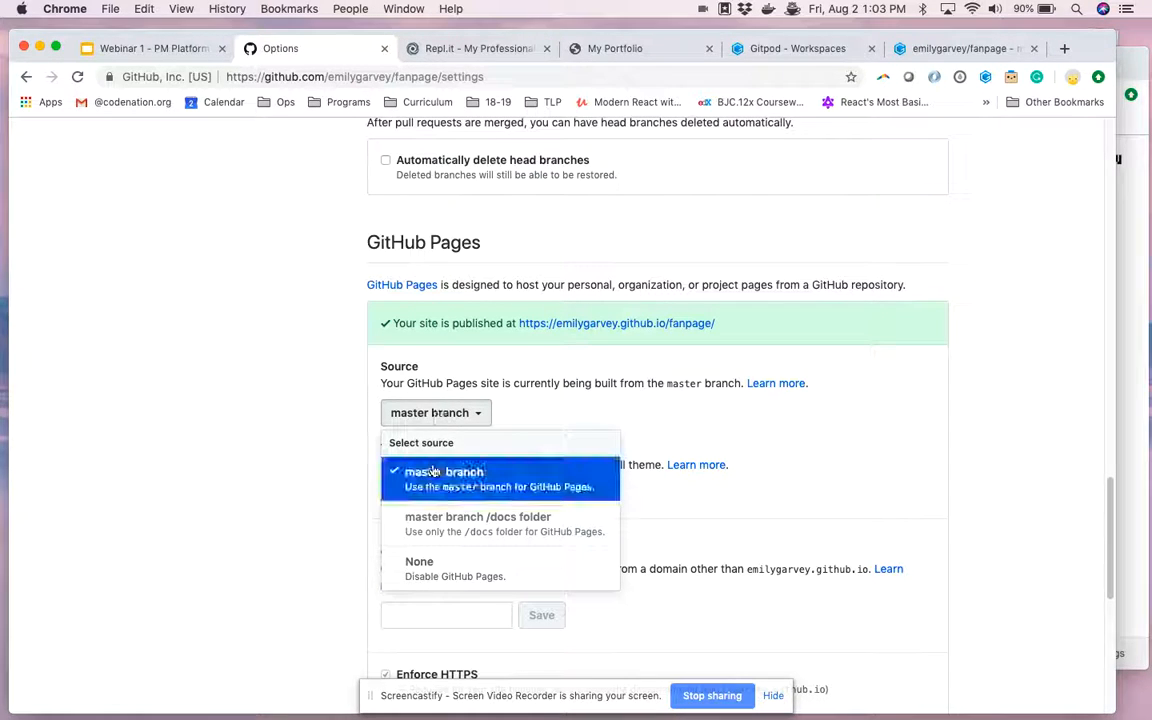
{"action": "left_click", "coordinate": [301, 441]}
{"action": "left_click", "coordinate": [519, 416]}
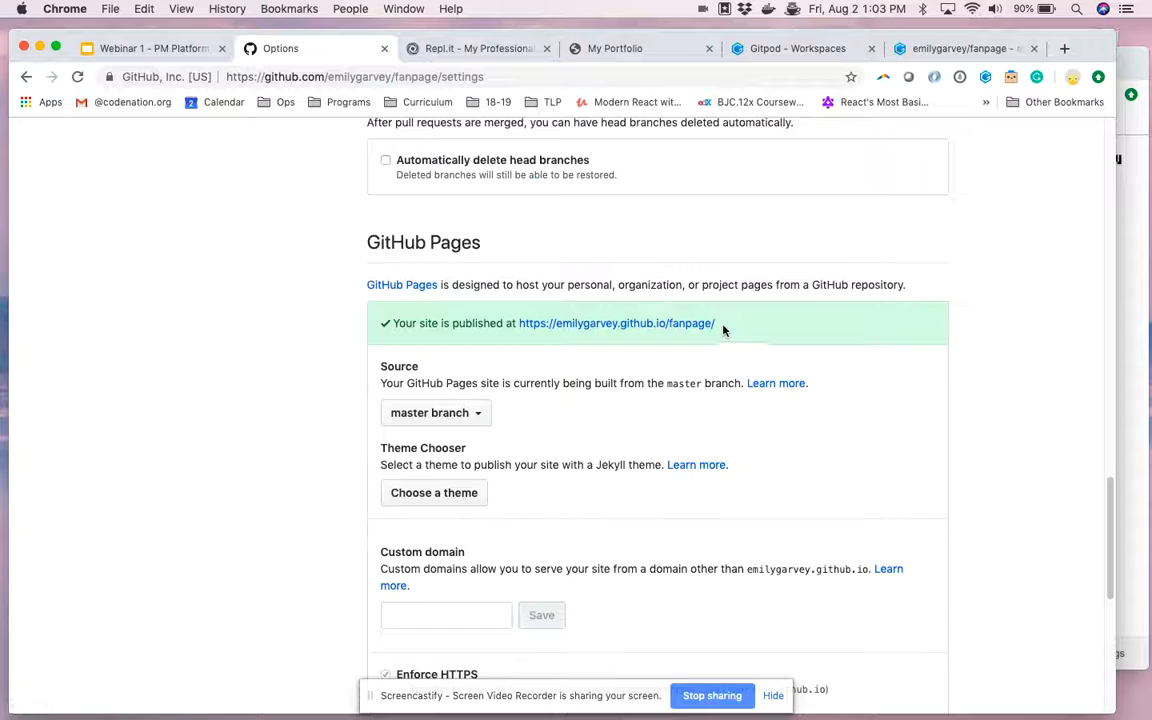
{"action": "left_click_drag", "start_coordinate": [724, 330], "coordinate": [519, 325]}
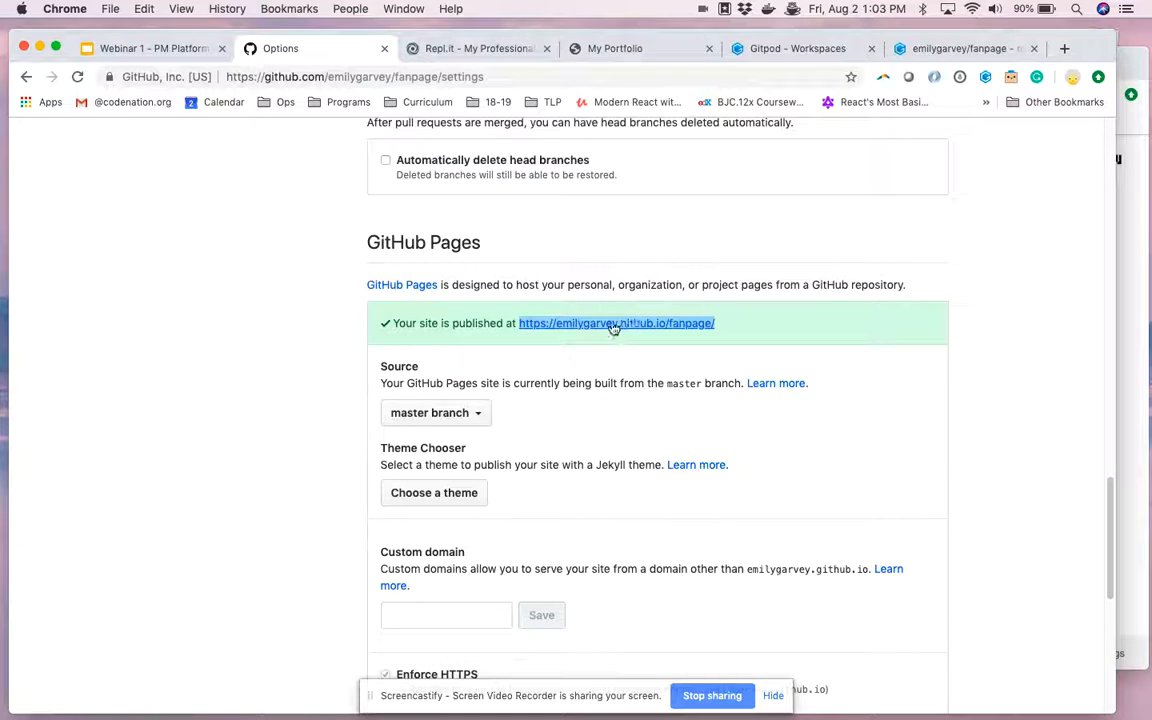
Return to the fork's code page and look through the Gitpod workspaces list.
{"action": "scroll", "coordinate": [390, 325], "scroll_direction": "up", "scroll_amount": 15}
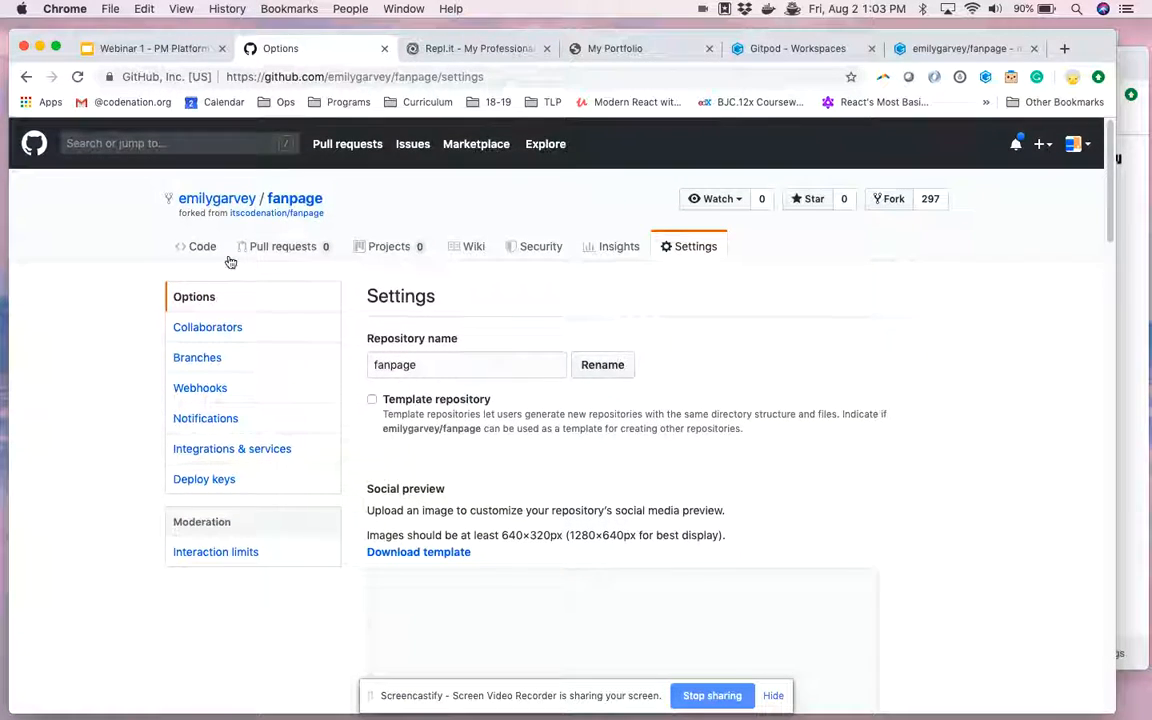
{"action": "left_click", "coordinate": [203, 249]}
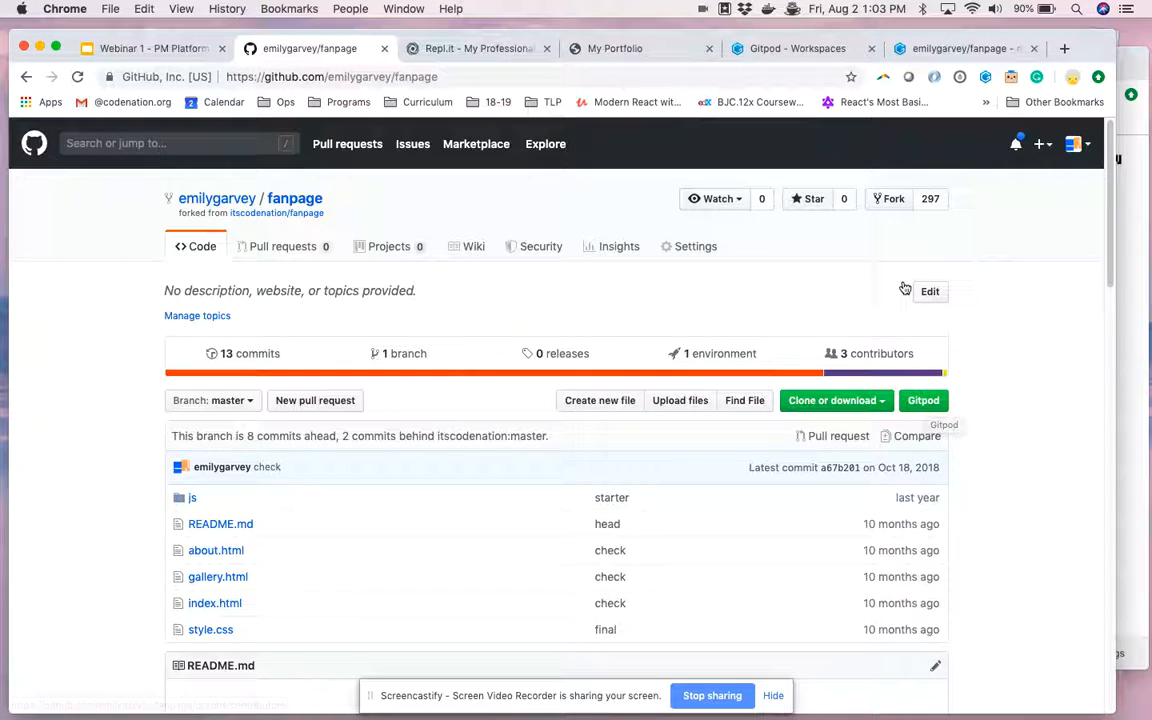
{"action": "left_click", "coordinate": [822, 50]}
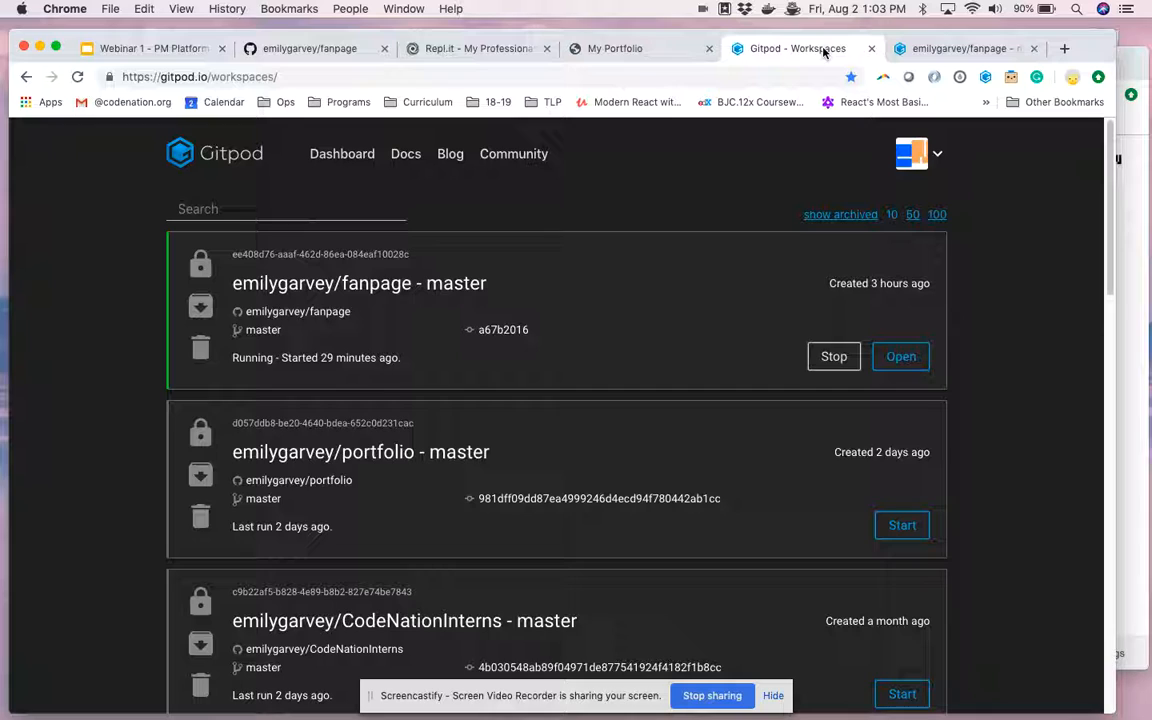
{"action": "scroll", "coordinate": [614, 298], "scroll_direction": "down", "scroll_amount": 10}
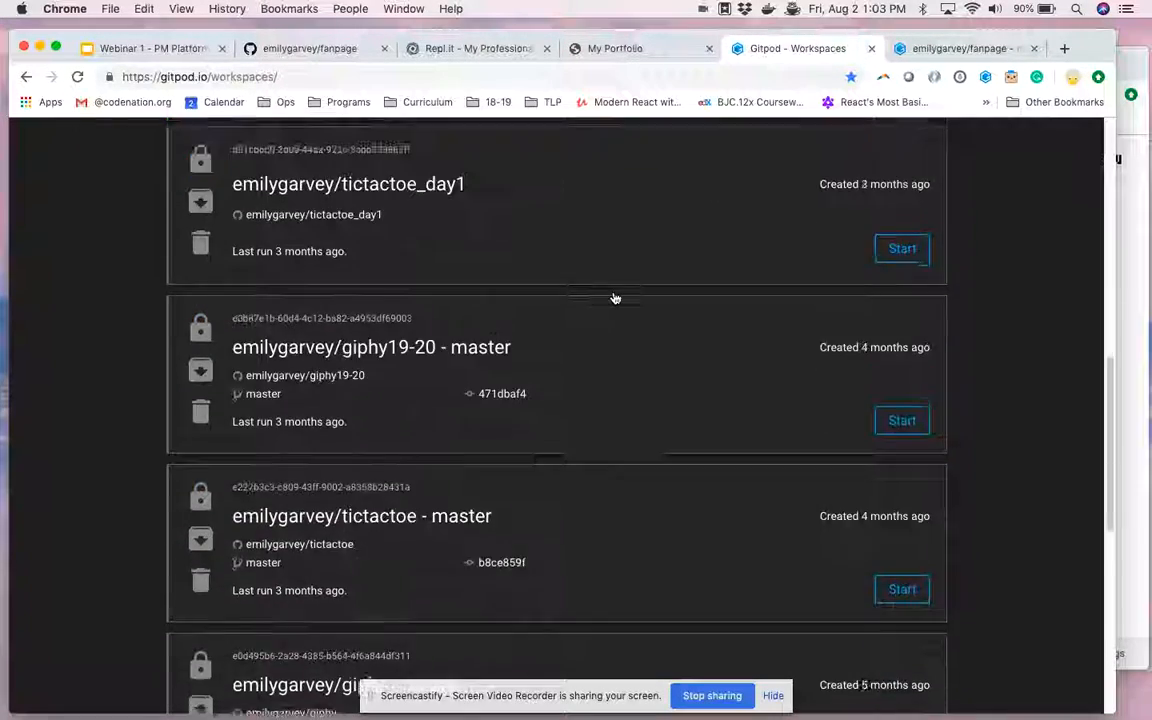
{"action": "scroll", "coordinate": [615, 298], "scroll_direction": "up", "scroll_amount": 10}
Switch to the running fanpage workspace in Gitpod and open style.css, about.html and script.js from the js folder.
{"action": "left_click", "coordinate": [983, 50]}
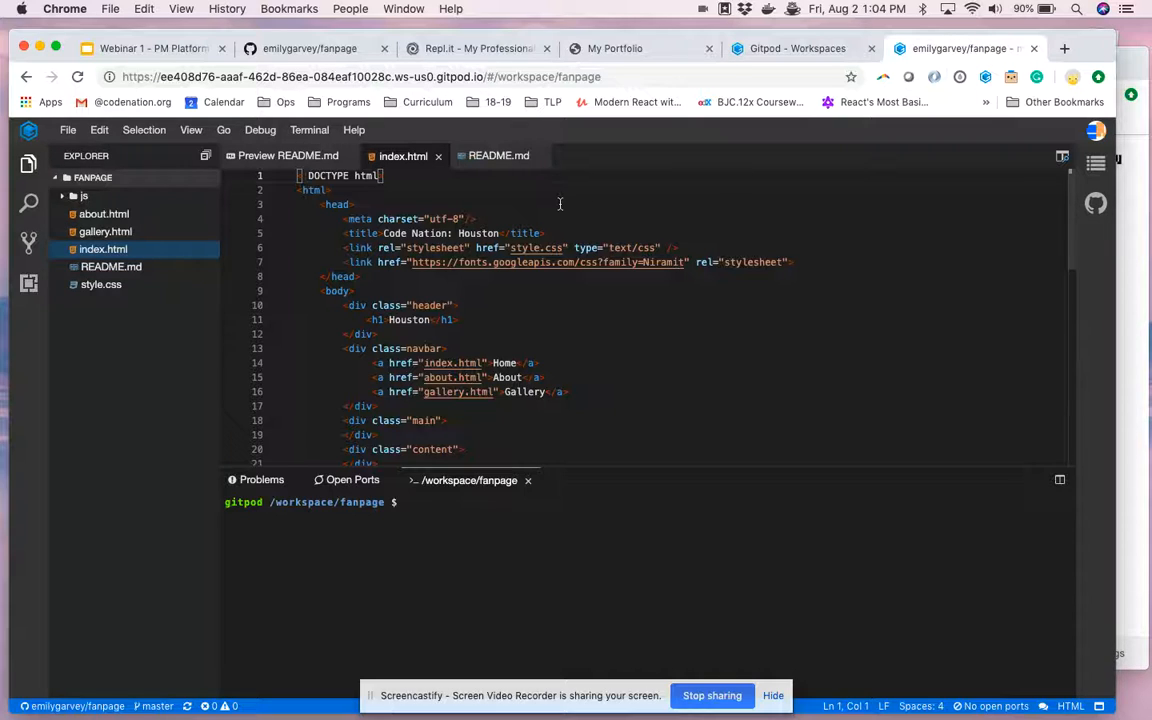
{"action": "left_click", "coordinate": [139, 285]}
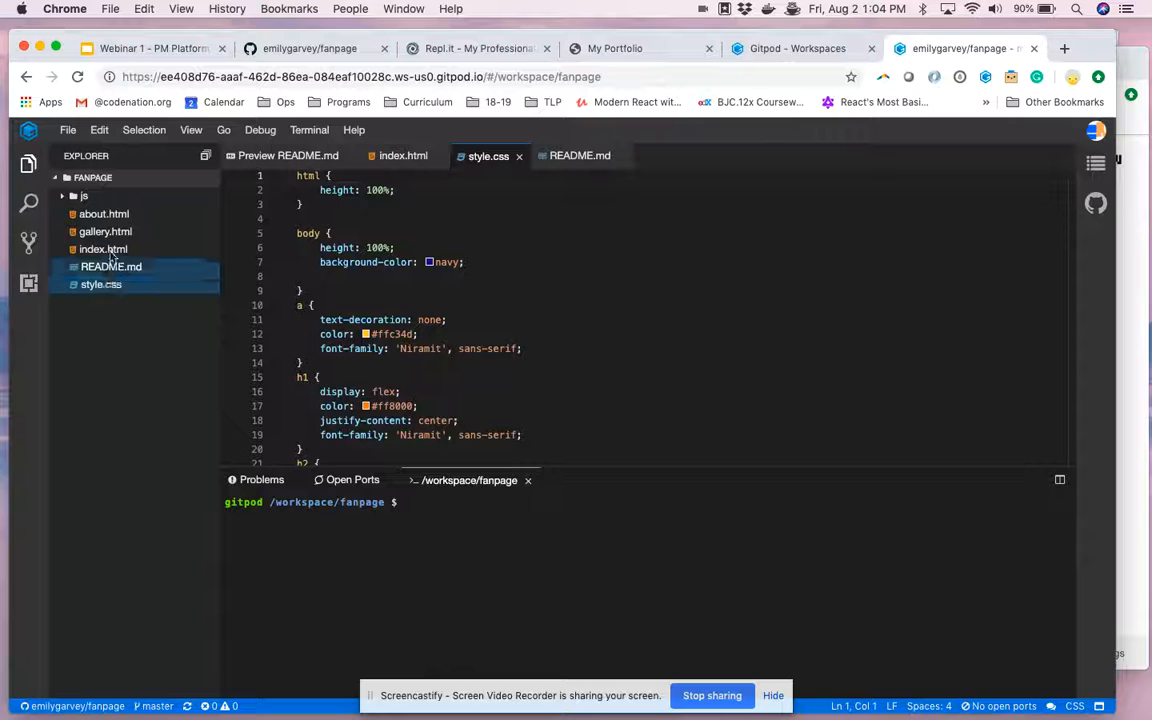
{"action": "left_click", "coordinate": [108, 216]}
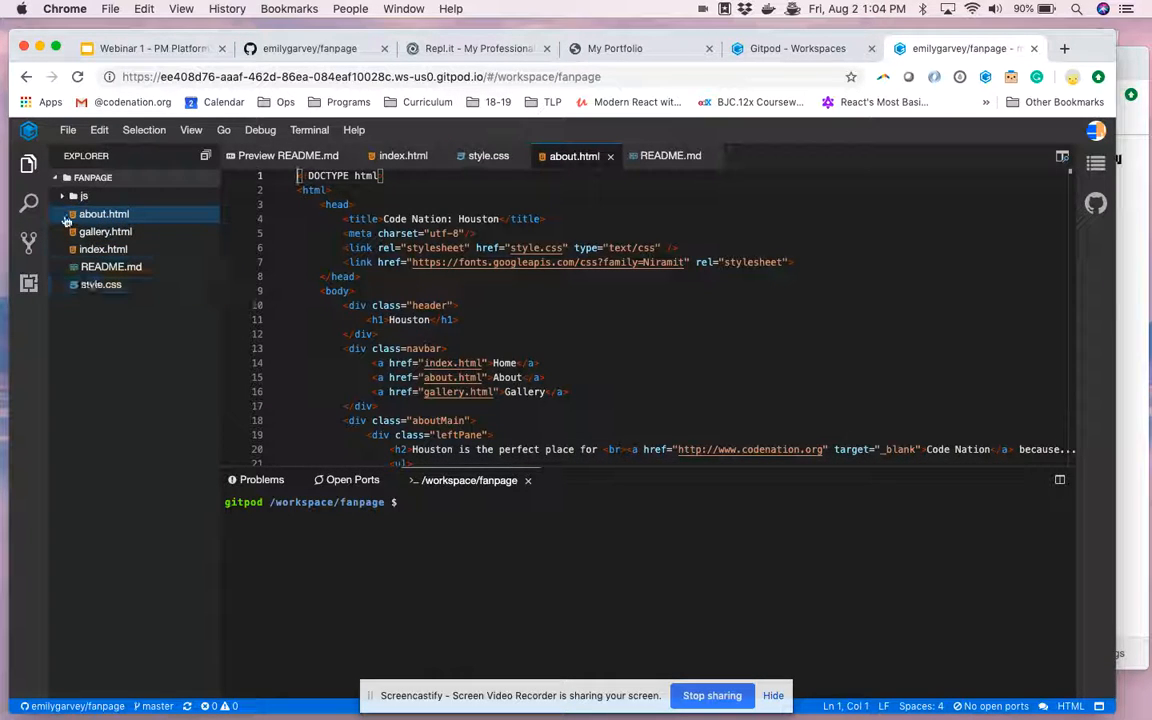
{"action": "left_click", "coordinate": [72, 196]}
{"action": "left_click", "coordinate": [100, 213]}
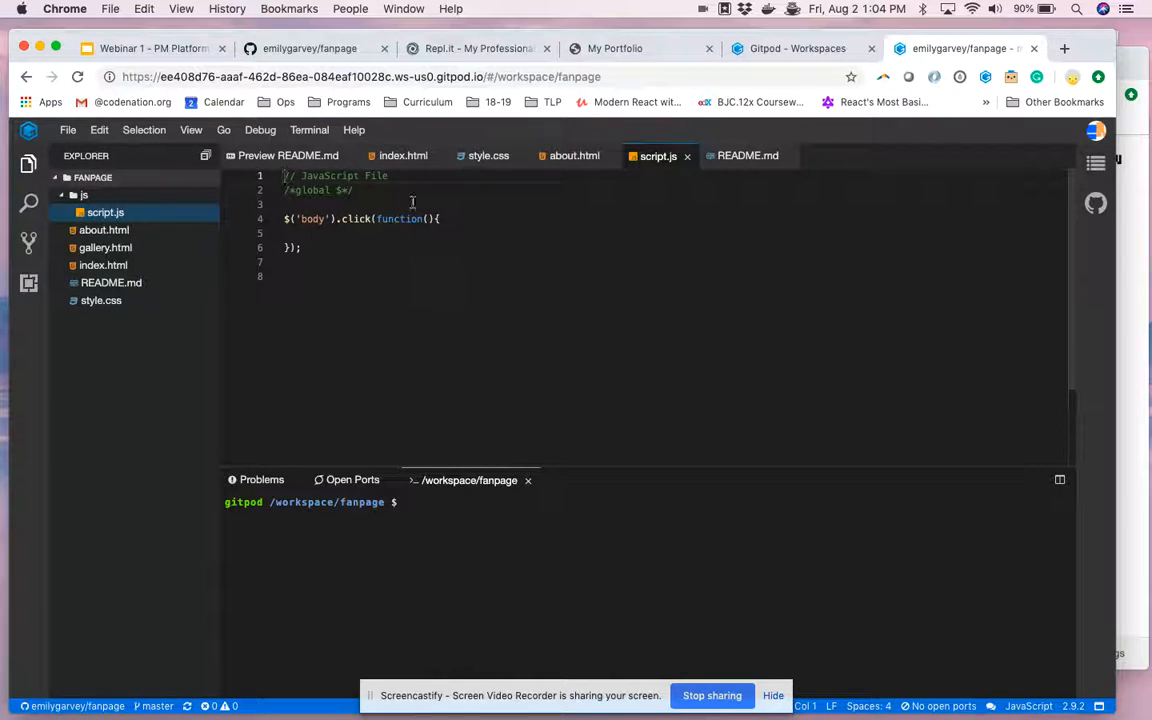
Read through the README.md preview's project tasks for Day 1 and Day 2.
{"action": "left_click", "coordinate": [301, 157]}
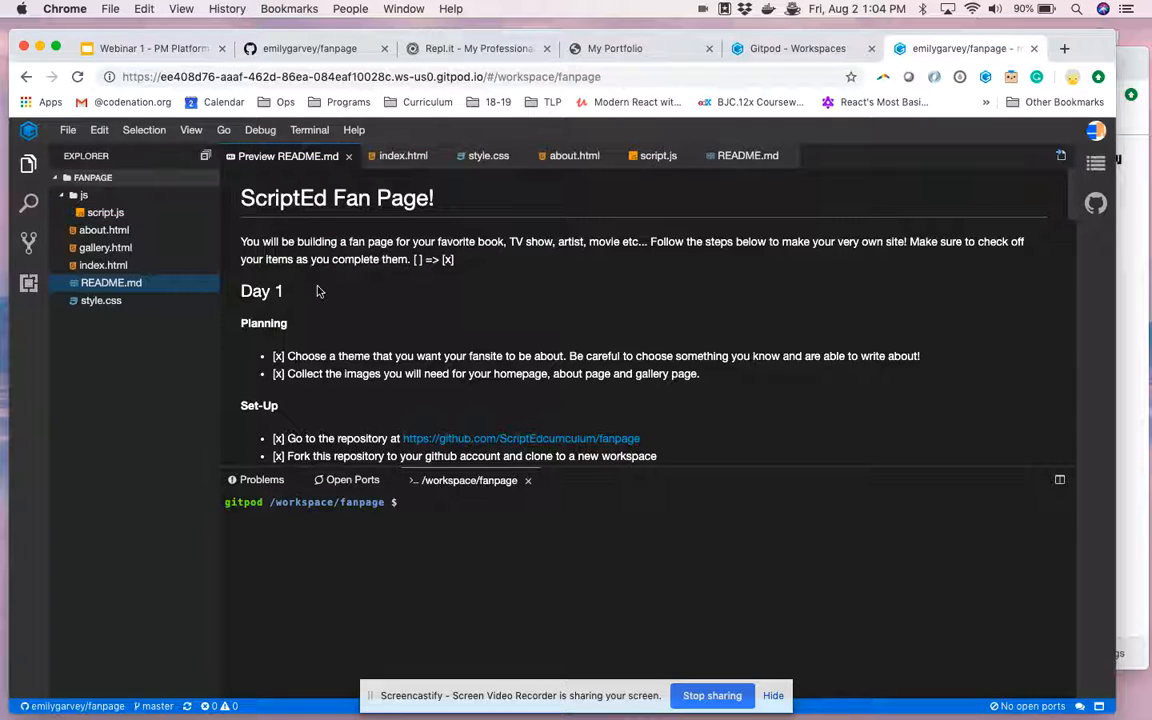
{"action": "scroll", "coordinate": [297, 277], "scroll_direction": "down", "scroll_amount": 3}
{"action": "scroll", "coordinate": [330, 312], "scroll_direction": "down", "scroll_amount": 3}
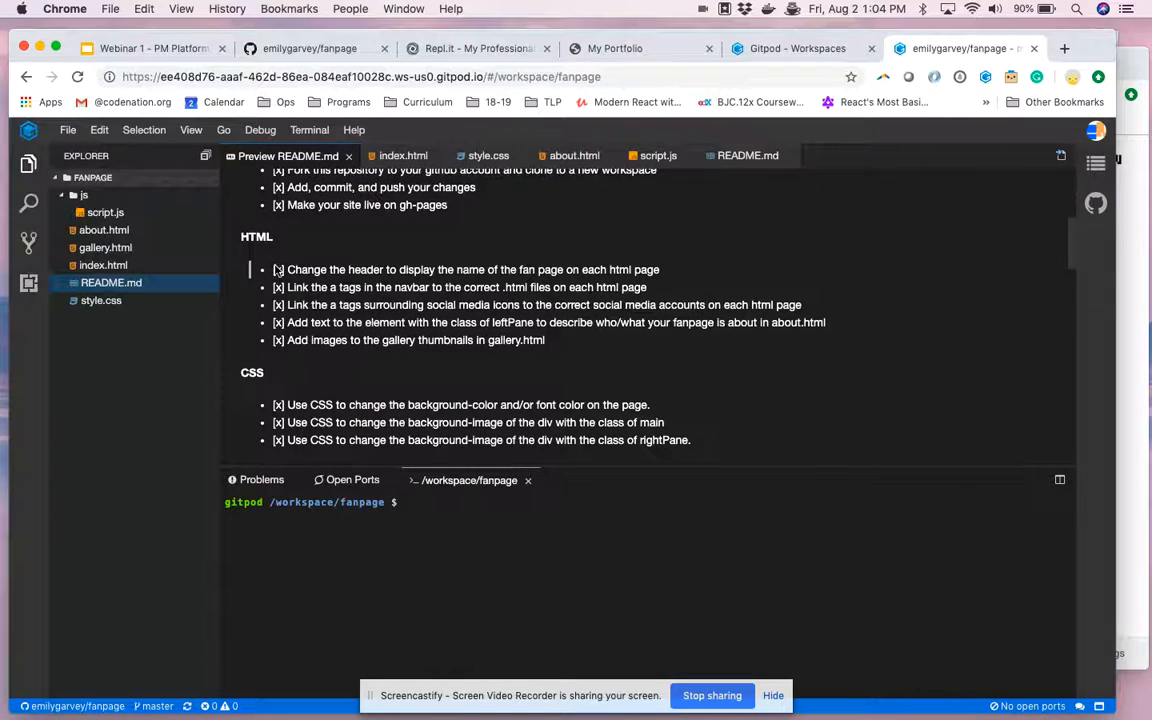
{"action": "scroll", "coordinate": [280, 343], "scroll_direction": "down", "scroll_amount": 10}
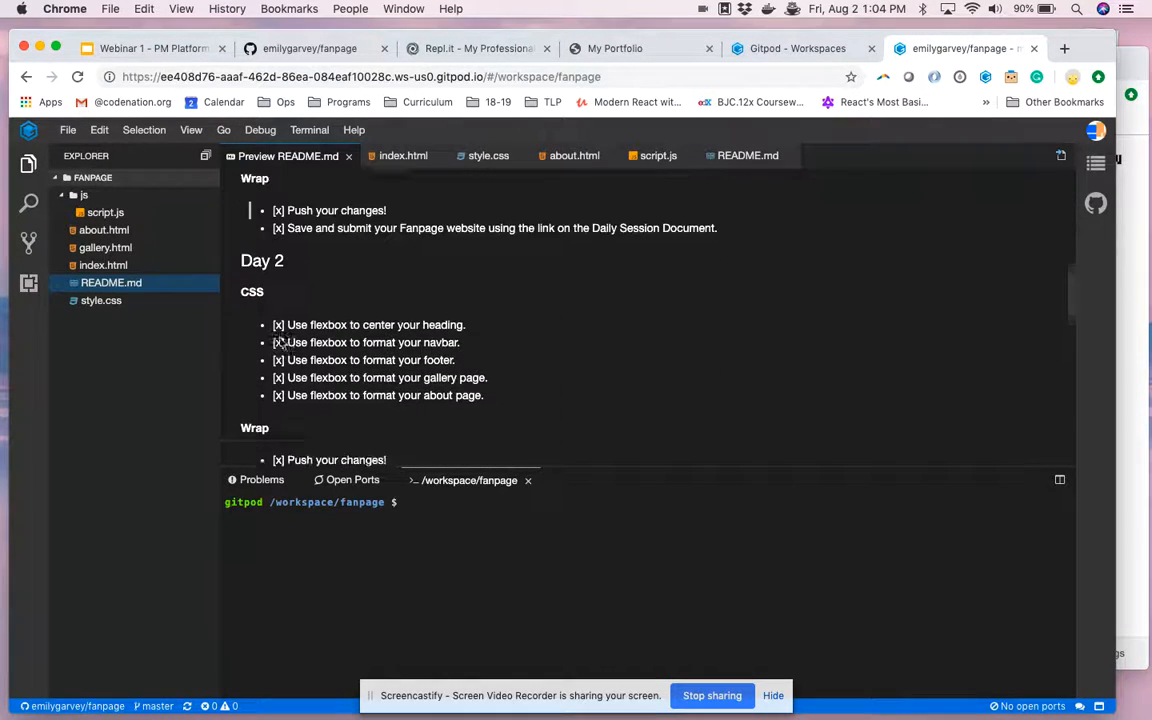
{"action": "scroll", "coordinate": [280, 343], "scroll_direction": "up", "scroll_amount": 15}
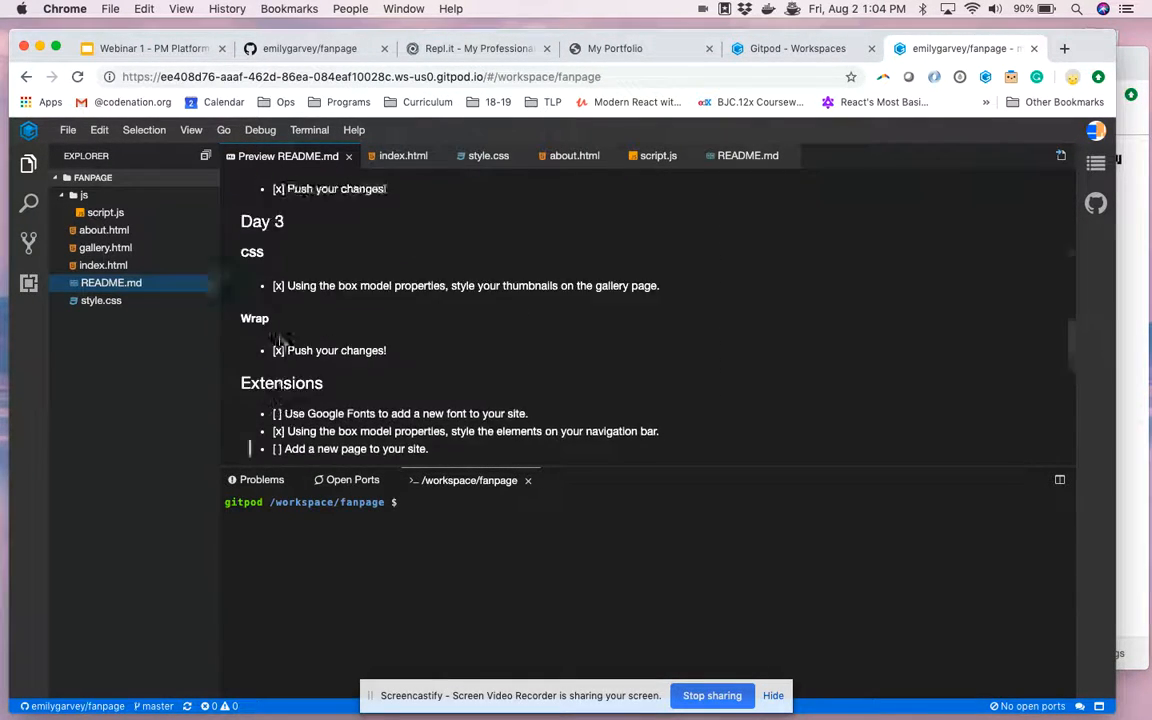
Open a preview of index.html beside its code and look over the rendered page.
{"action": "left_click", "coordinate": [390, 156]}
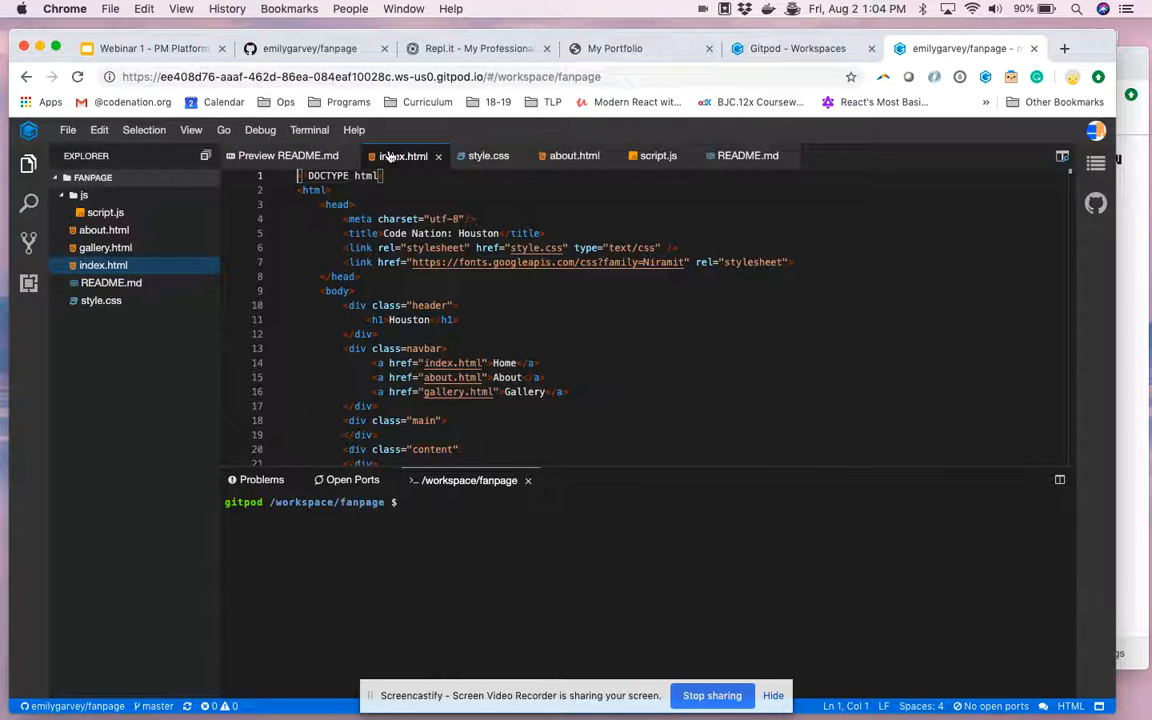
{"action": "left_click", "coordinate": [1061, 160]}
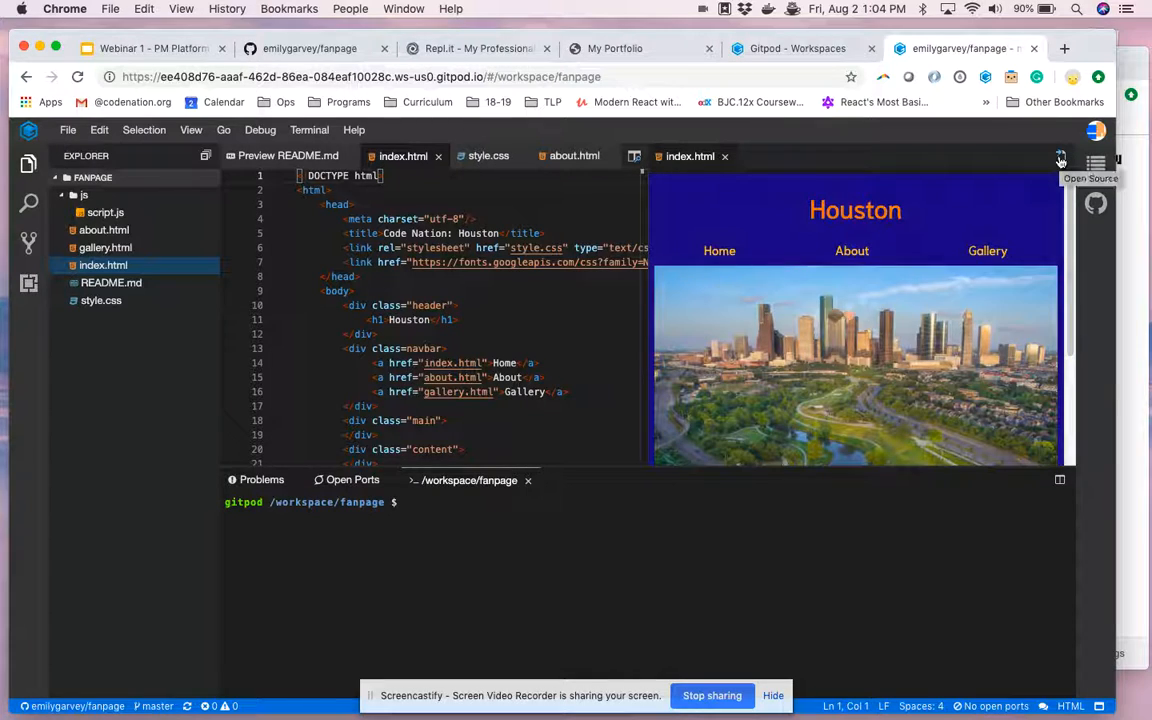
{"action": "scroll", "coordinate": [980, 280], "scroll_direction": "down", "scroll_amount": 5}
{"action": "scroll", "coordinate": [980, 280], "scroll_direction": "up", "scroll_amount": 5}
{"action": "scroll", "coordinate": [980, 280], "scroll_direction": "down", "scroll_amount": 5}
{"action": "scroll", "coordinate": [980, 280], "scroll_direction": "up", "scroll_amount": 5}
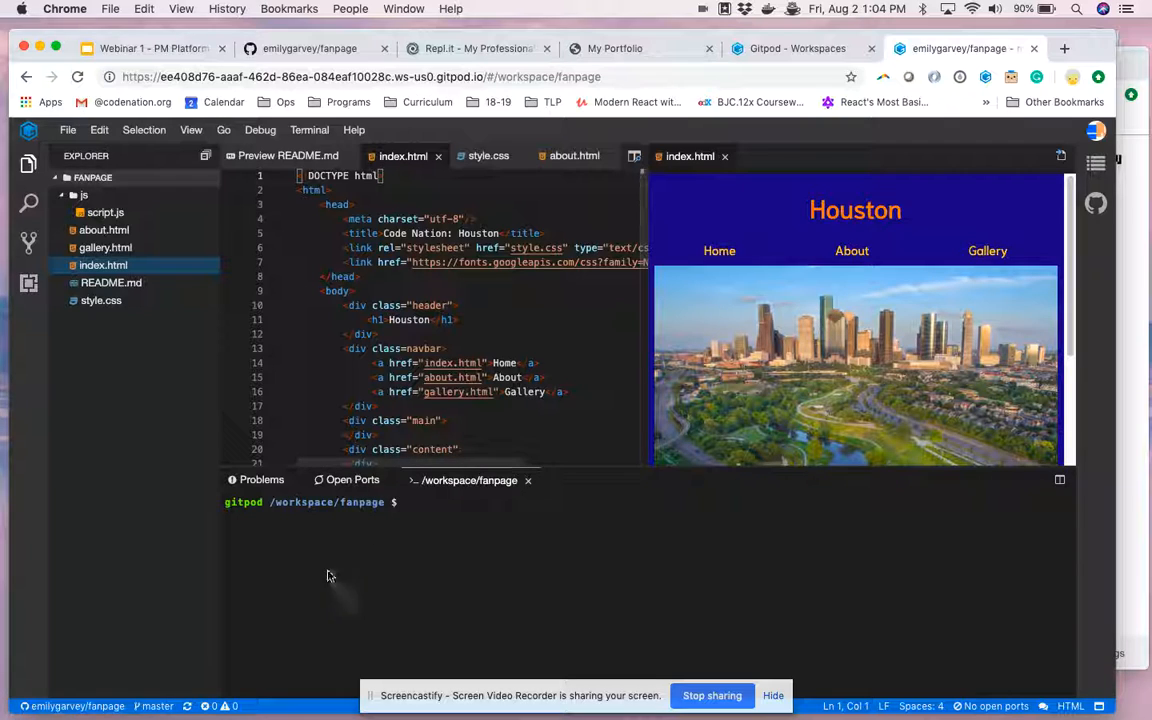
{"action": "left_click", "coordinate": [421, 510]}
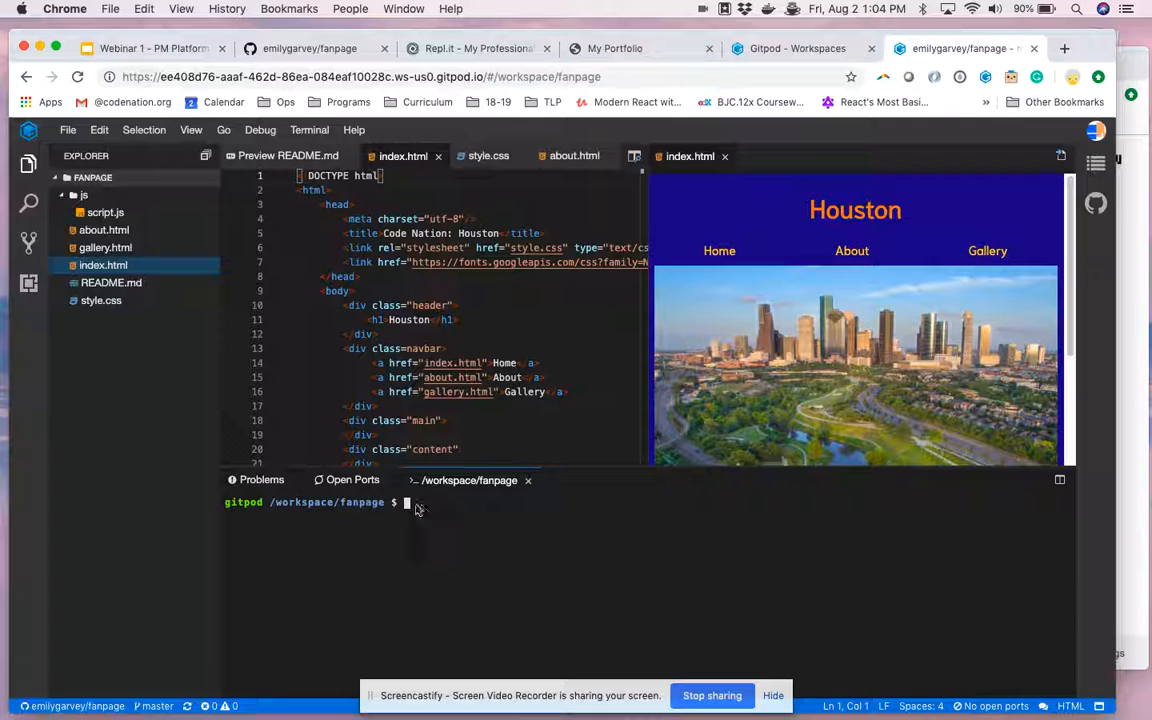
{"action": "left_click", "coordinate": [66, 129]}
{"action": "left_click", "coordinate": [66, 129]}
{"action": "type", "text": "git"}
{"action": "key", "text": "BackSpace"}
{"action": "key", "text": "BackSpace"}
{"action": "key", "text": "BackSpace"}
{"action": "key", "text": "BackSpace"}
Return to the training slides in Google Slides and start presenting from slide 35, "Save and Commit Your Work".
{"action": "left_click", "coordinate": [170, 48]}
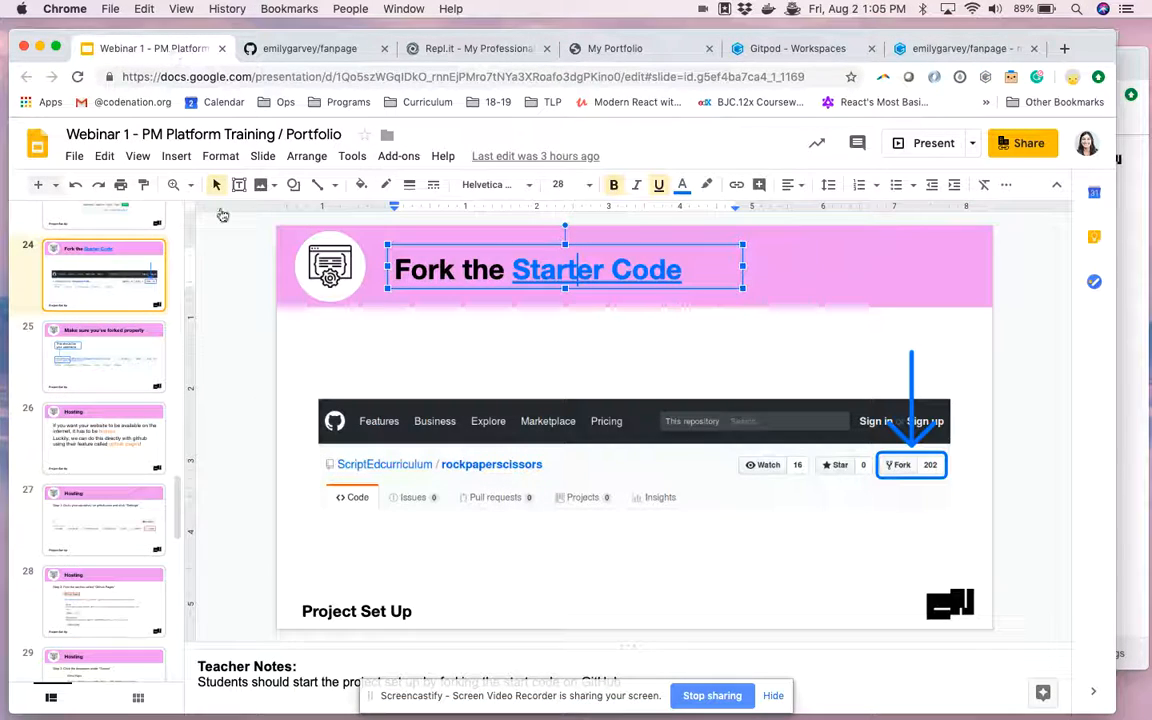
{"action": "scroll", "coordinate": [113, 505], "scroll_direction": "down", "scroll_amount": 10}
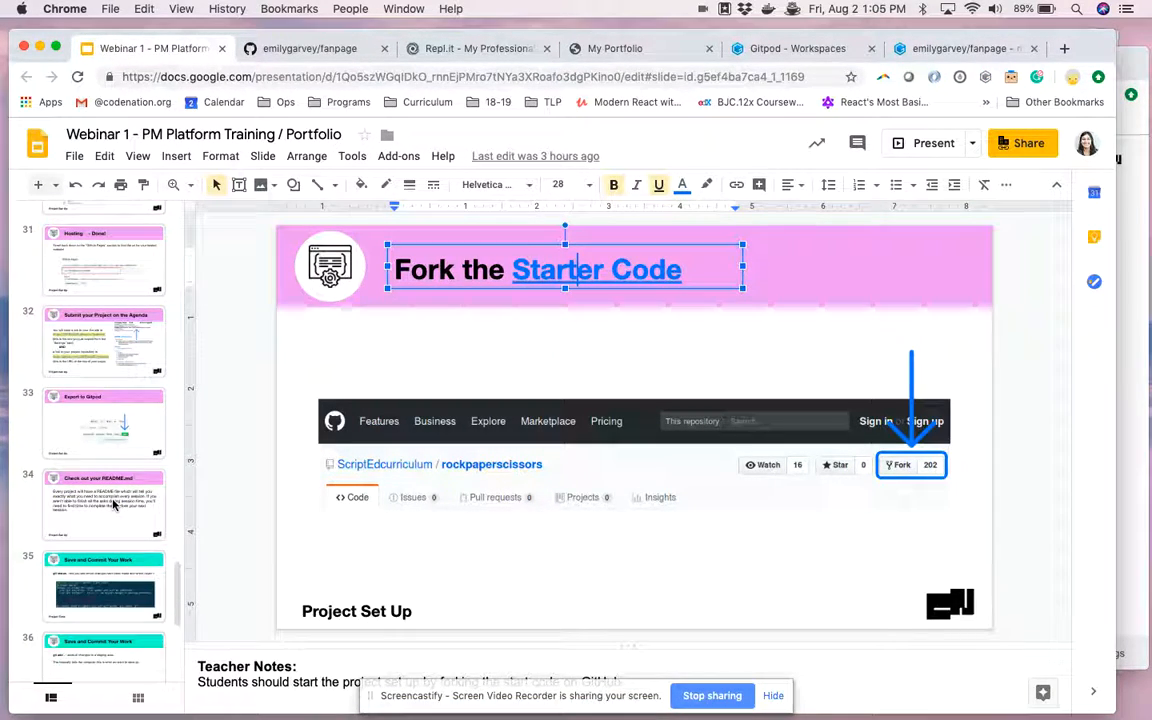
{"action": "left_click", "coordinate": [96, 570]}
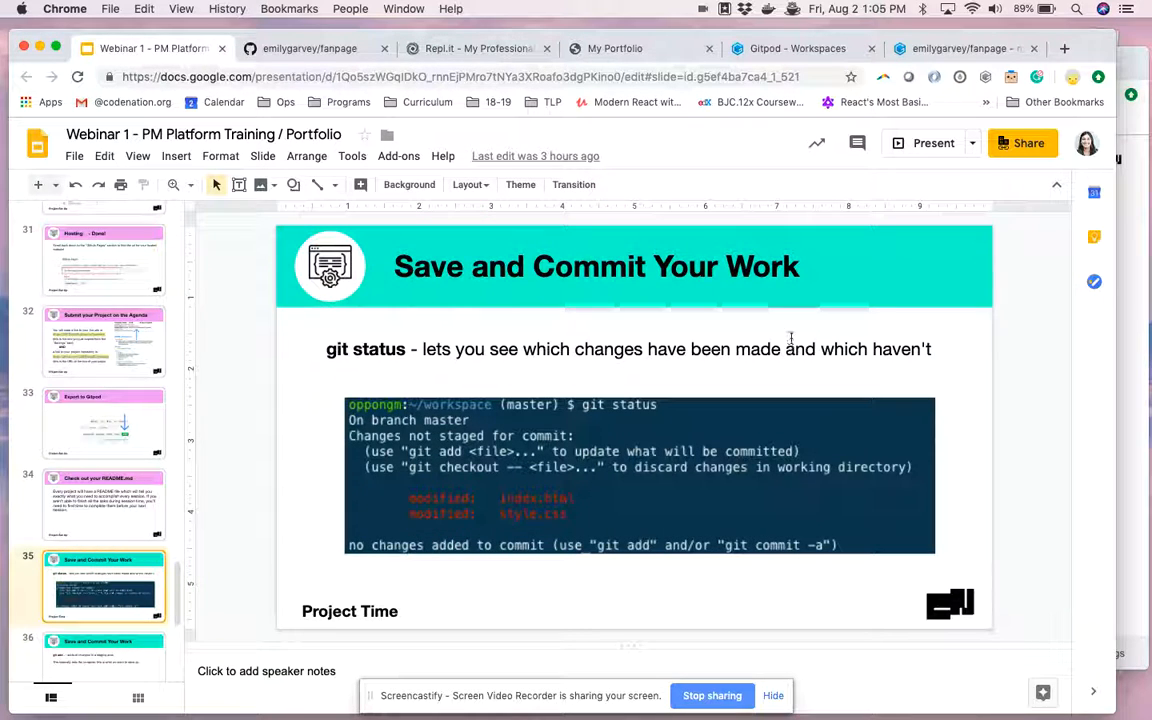
{"action": "left_click", "coordinate": [930, 143]}
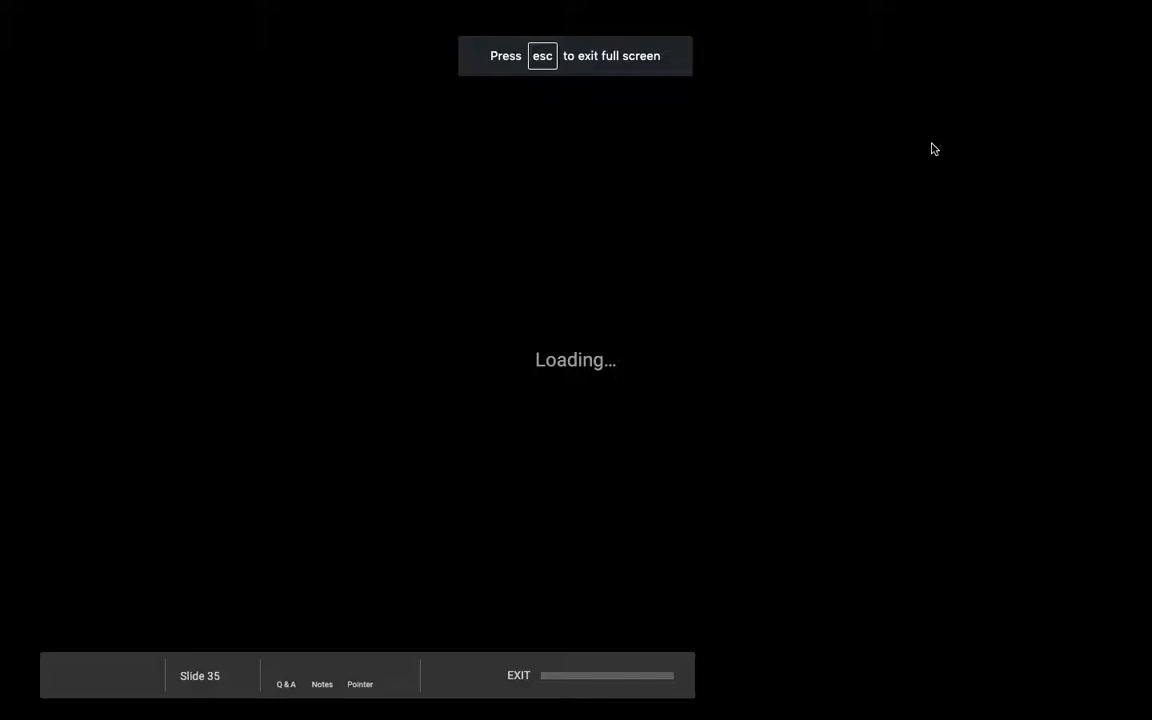